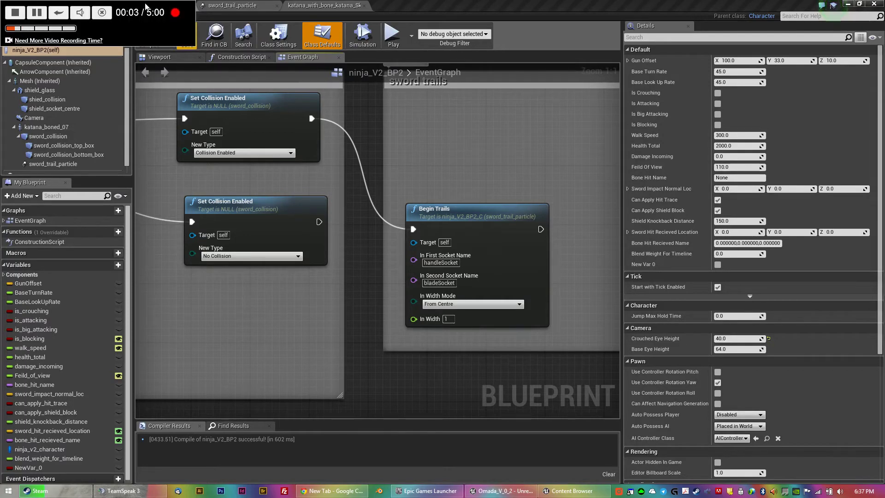
# Switch to the FirstPersonExampleMap level, expand its viewport to full screen and start a play session.
pyautogui.moveTo(4, 24); pyautogui.dragTo(880, 314)
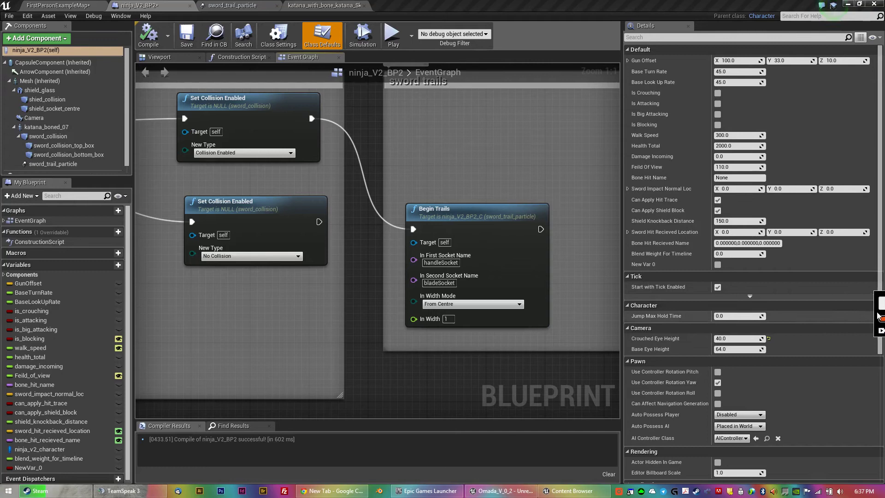
pyautogui.click(57, 5)
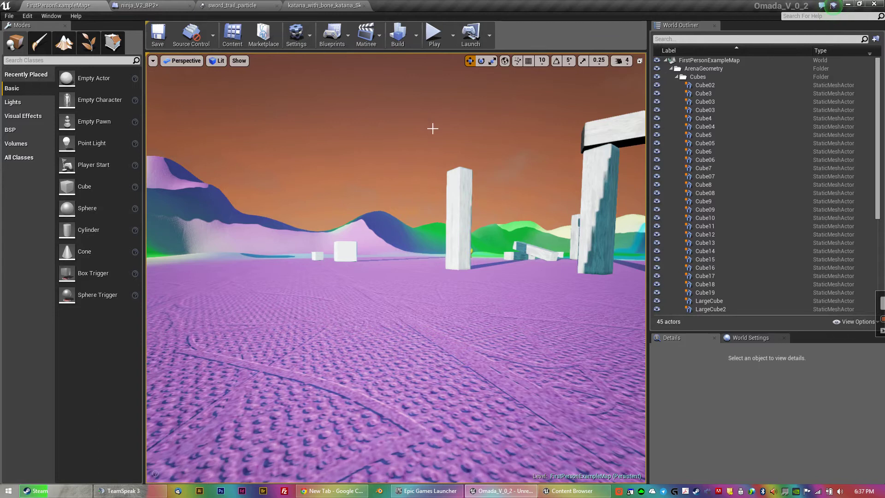
pyautogui.click(429, 150)
pyautogui.press('F11')
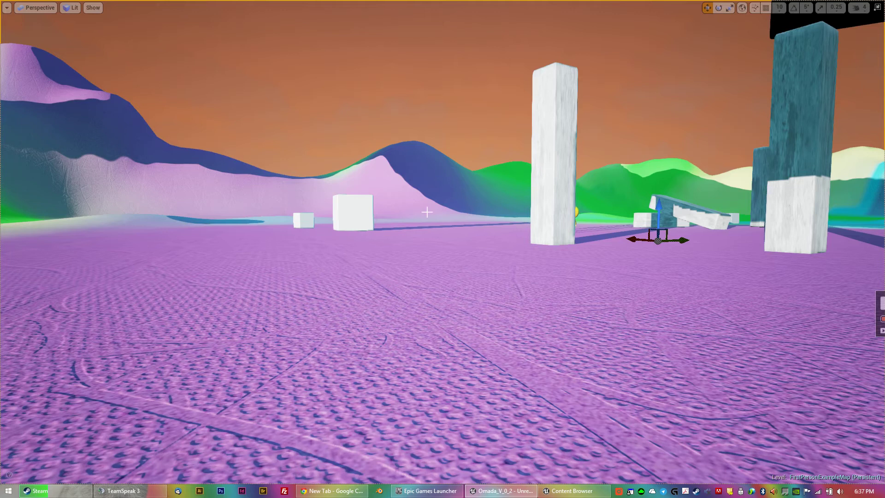
pyautogui.hotkey('alt', 'p')
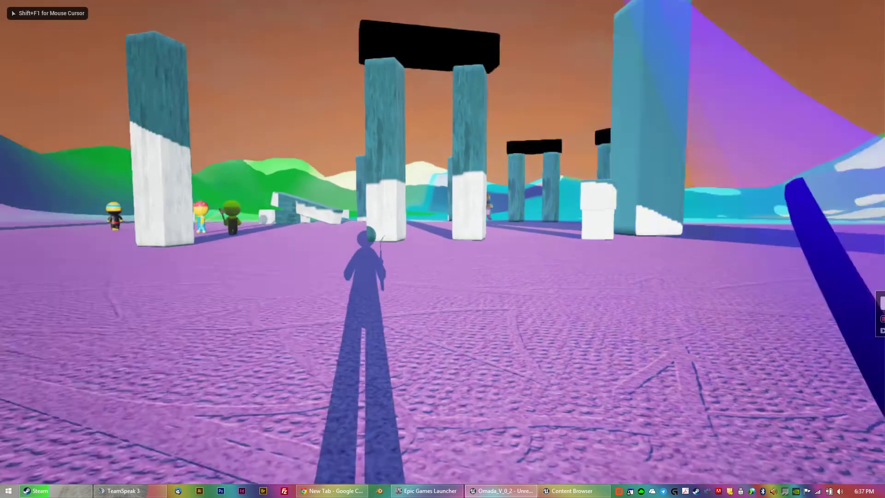
# Move the character around the arena in the play session and examine the sword's trail effect in motion.
pyautogui.press('w')
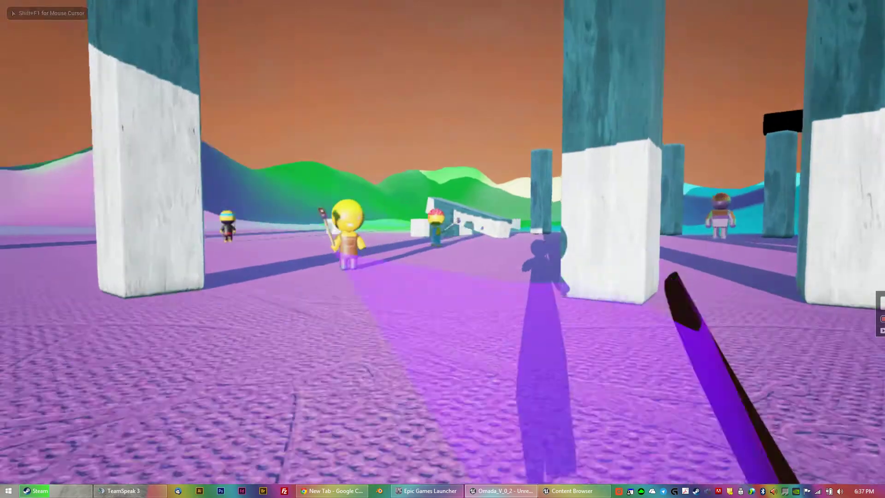
pyautogui.press('w')
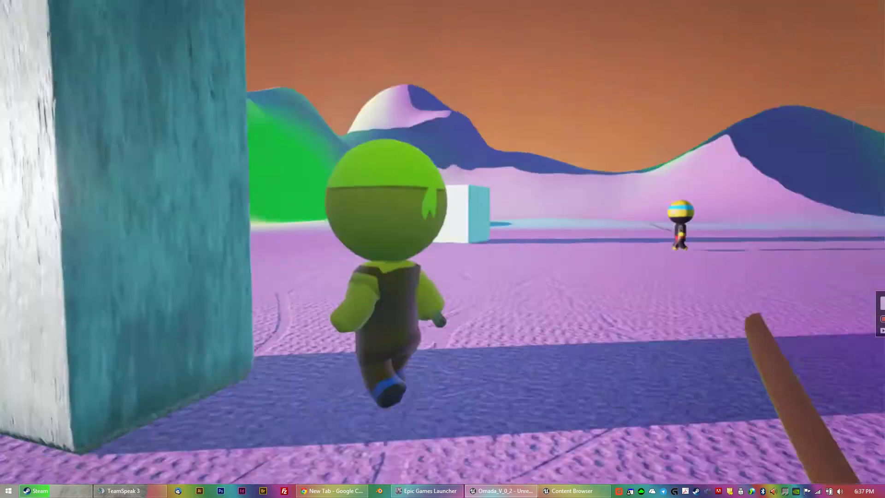
pyautogui.press('w')
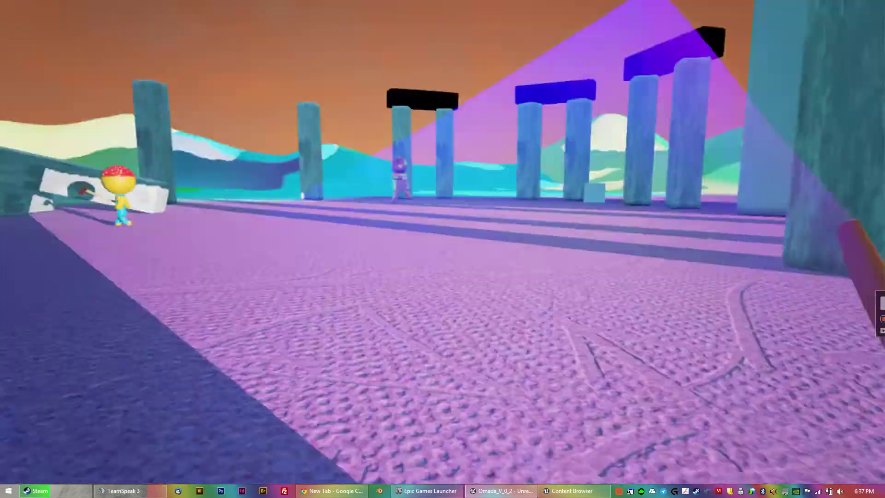
pyautogui.press('w')
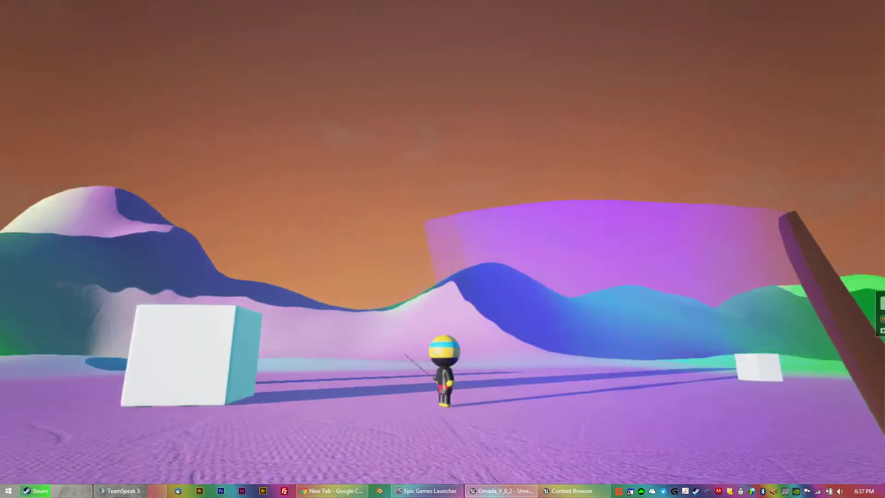
pyautogui.press('w')
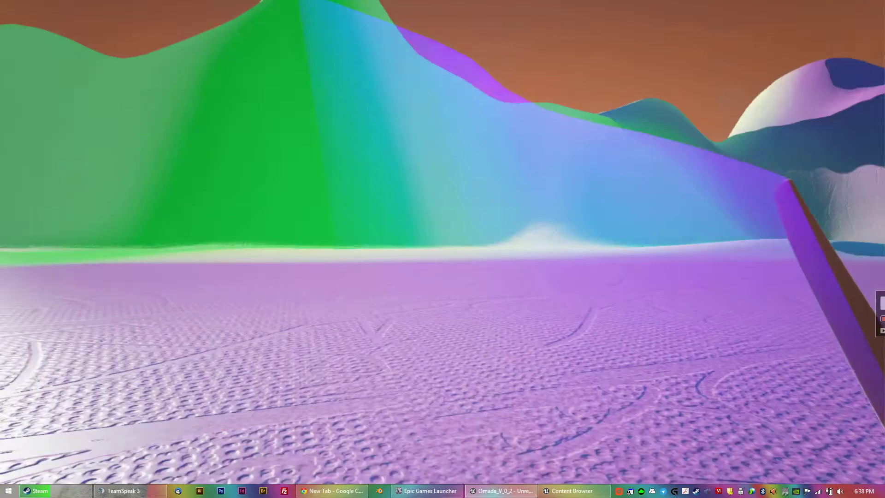
pyautogui.press('w')
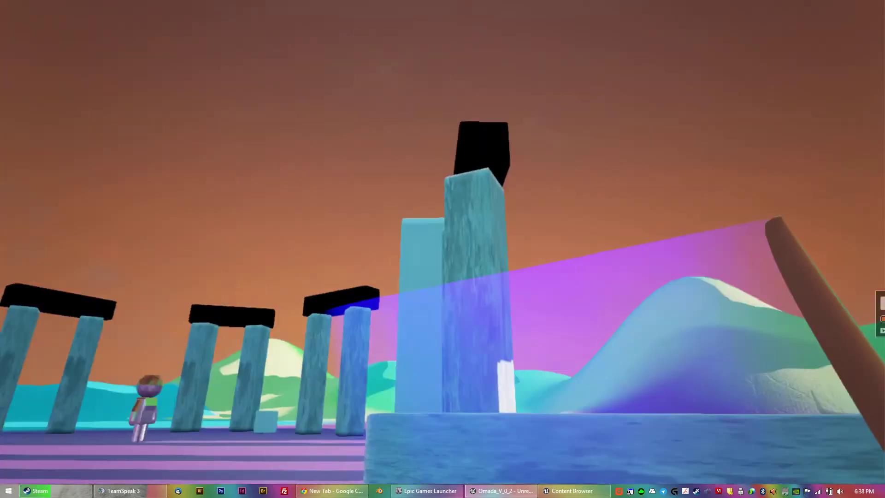
pyautogui.press('w')
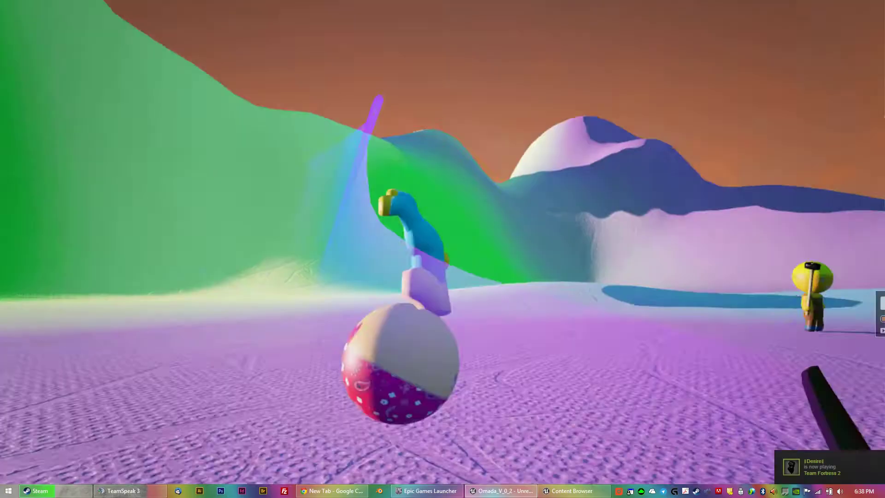
pyautogui.press('w')
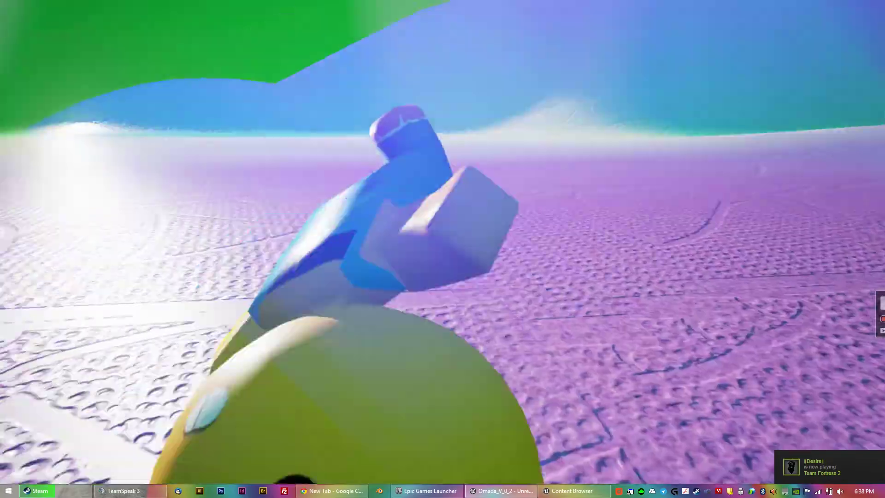
pyautogui.press('w')
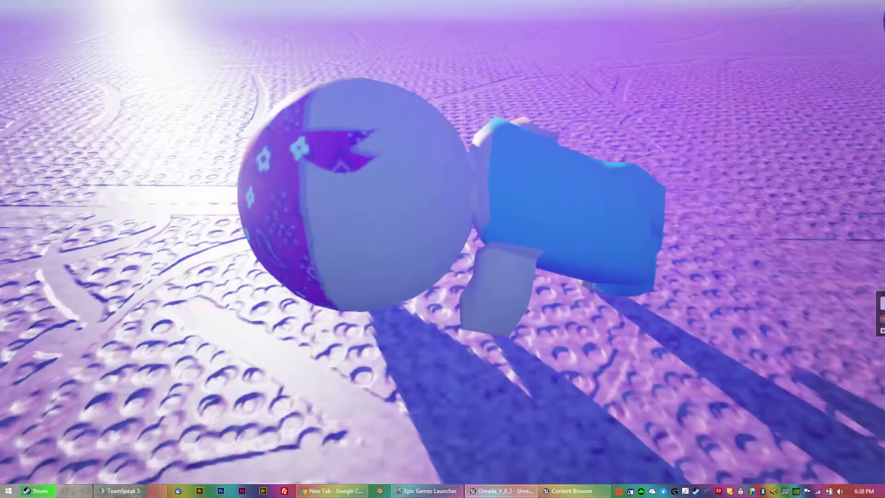
# Test sword attacks on the farmer AI in the play session and dismiss the Account Status dialog.
pyautogui.click(442, 249)
pyautogui.click(442, 249)
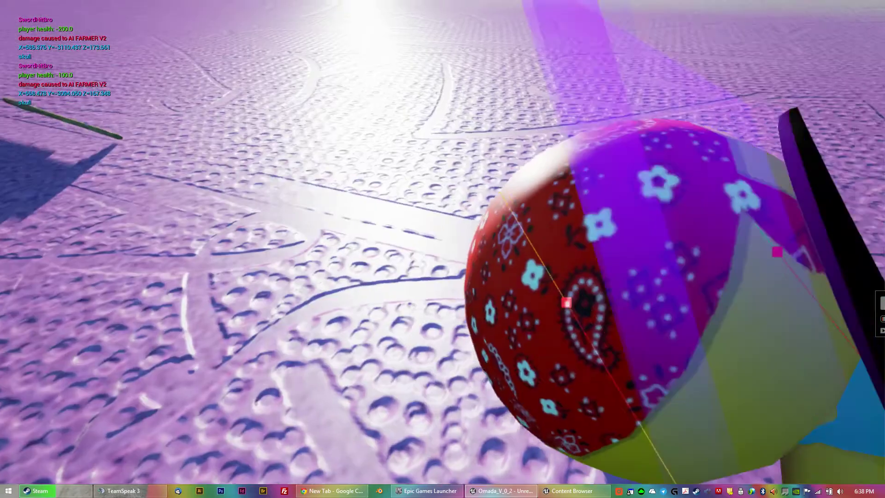
pyautogui.press('a')
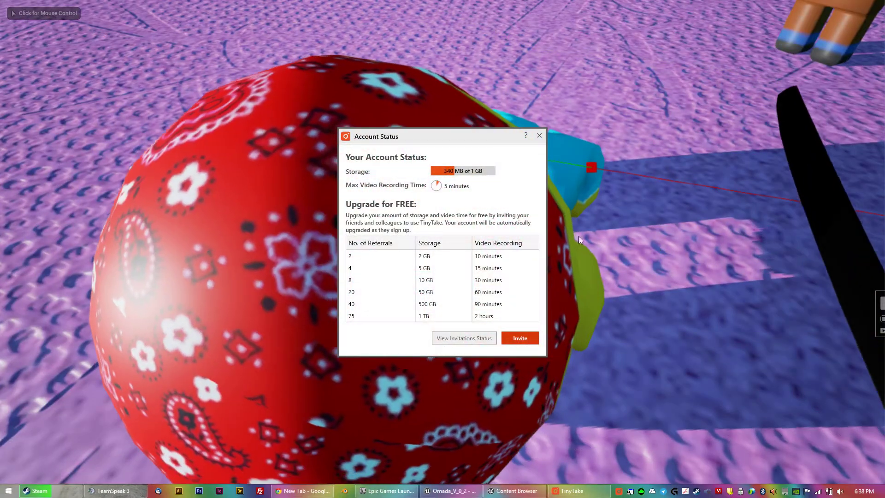
pyautogui.click(539, 135)
pyautogui.click(538, 142)
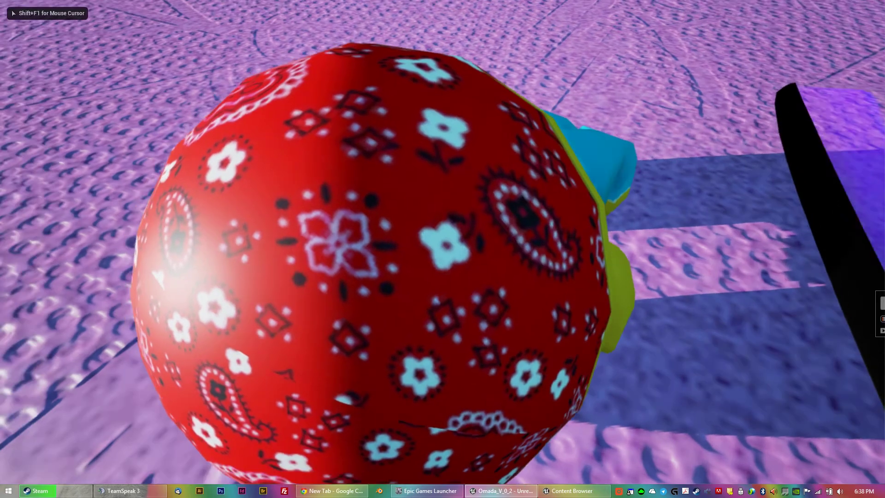
# Walk on past the farmer to check the trail, end the play session and restore the normal editor layout.
pyautogui.press('w')
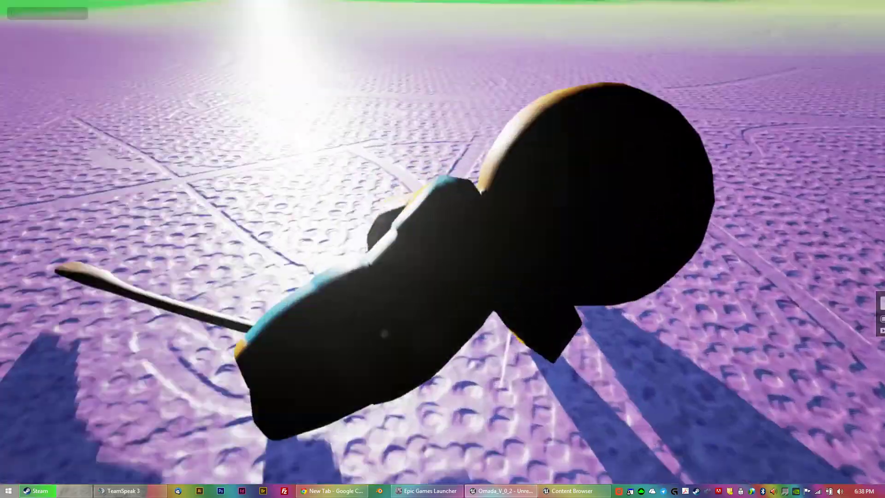
pyautogui.press('w')
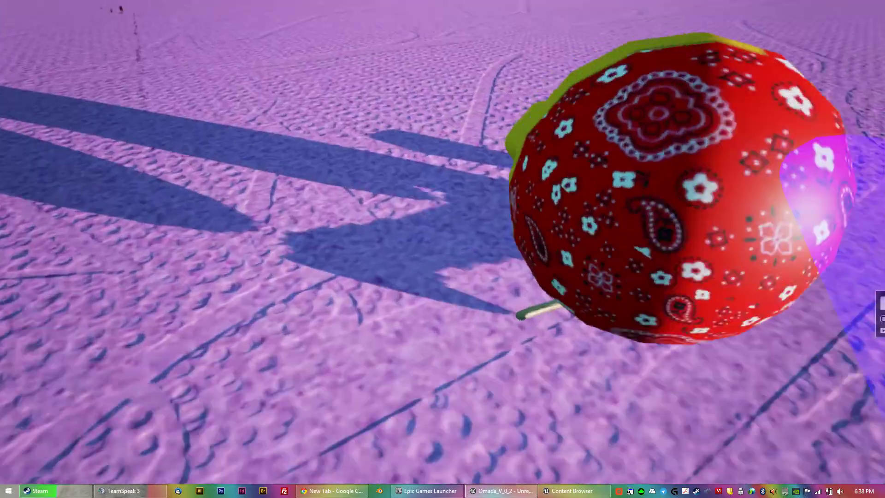
pyautogui.press('w')
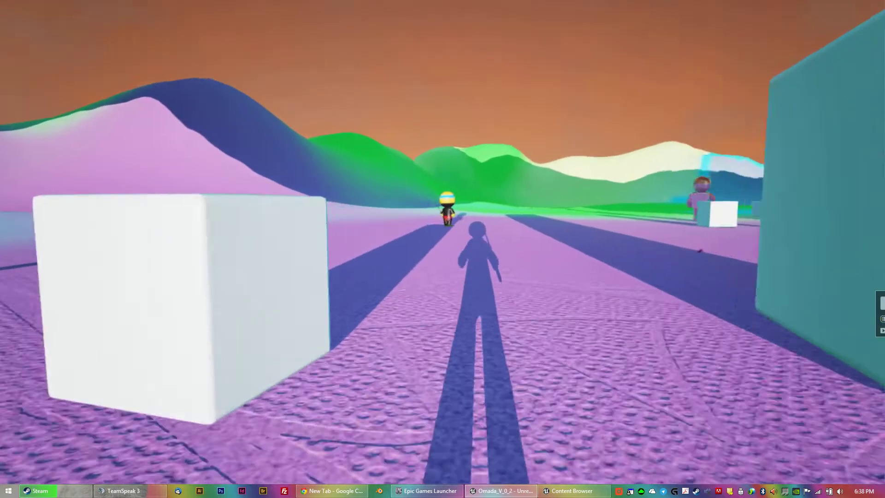
pyautogui.press('Escape')
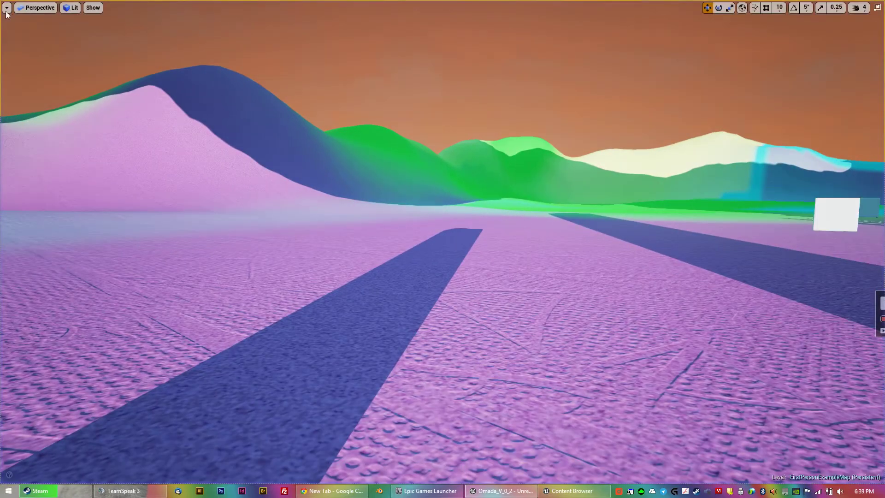
pyautogui.press('F11')
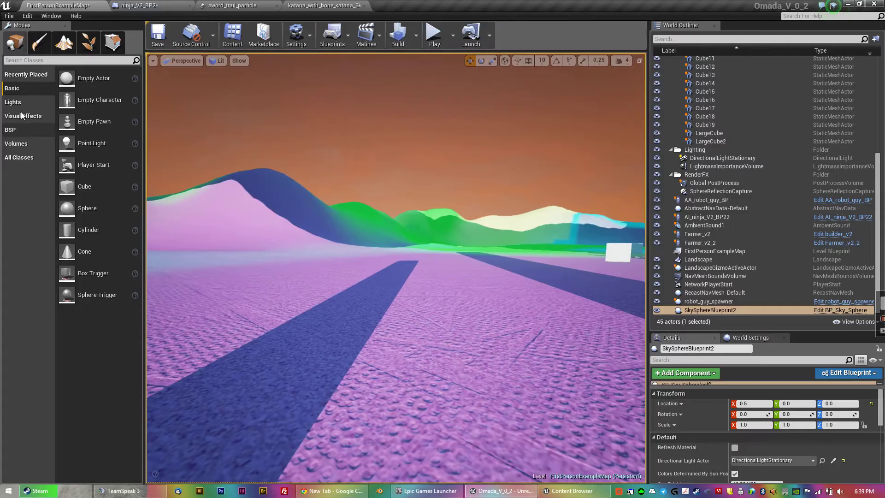
# Navigate the level viewport to the ninja and the two farmer characters and examine them from the front.
pyautogui.moveTo(322, 251)
pyautogui.mouseDown(button='right')
pyautogui.moveTo(530, 244)
pyautogui.moveTo(539, 254)
pyautogui.moveTo(351, 217)
pyautogui.moveTo(378, 230)
pyautogui.moveTo(391, 277)
pyautogui.moveTo(443, 276)
pyautogui.moveTo(322, 249)
pyautogui.moveTo(235, 251)
pyautogui.moveTo(233, 218)
pyautogui.moveTo(233, 249)
pyautogui.moveTo(295, 341)
pyautogui.moveTo(233, 249)
pyautogui.moveTo(168, 295)
pyautogui.moveTo(196, 288)
pyautogui.moveTo(209, 272)
pyautogui.moveTo(322, 250)
pyautogui.mouseUp(button='right')
pyautogui.press('w')
pyautogui.press('w')
pyautogui.press('d')
pyautogui.press('s')
pyautogui.press('w')
pyautogui.press('s')
pyautogui.press('w')
pyautogui.press('s')
pyautogui.press('w')
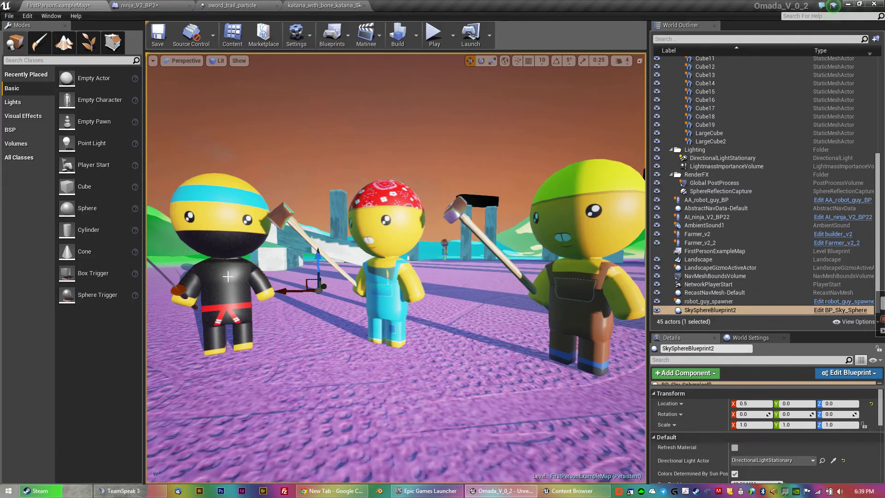
pyautogui.moveTo(322, 250); pyautogui.dragTo(321, 250, button='right')
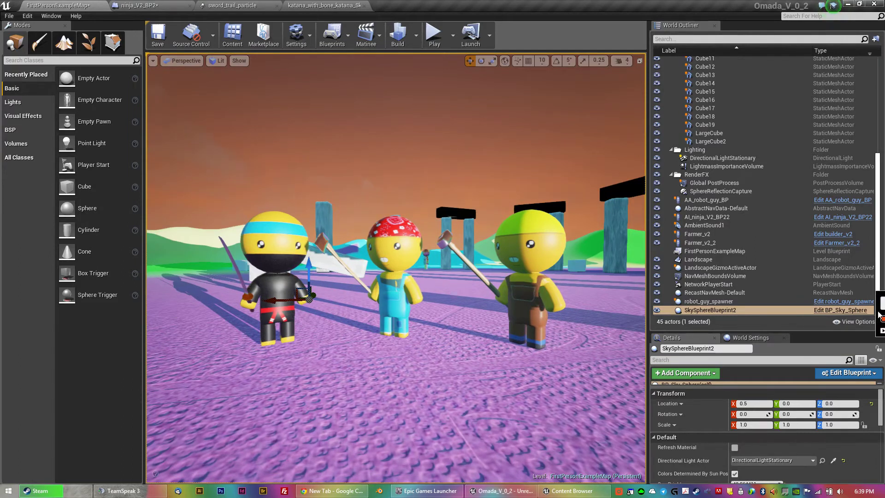
pyautogui.moveTo(881, 318)
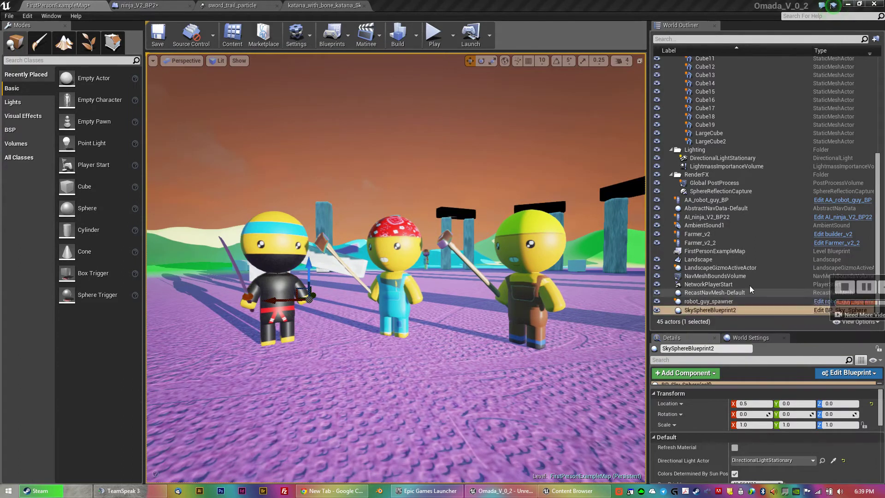
# In the ninja_V2_BP2 event graph, move the Begin Trails execution link from the Collision Enabled node to the No Collision node.
pyautogui.click(147, 8)
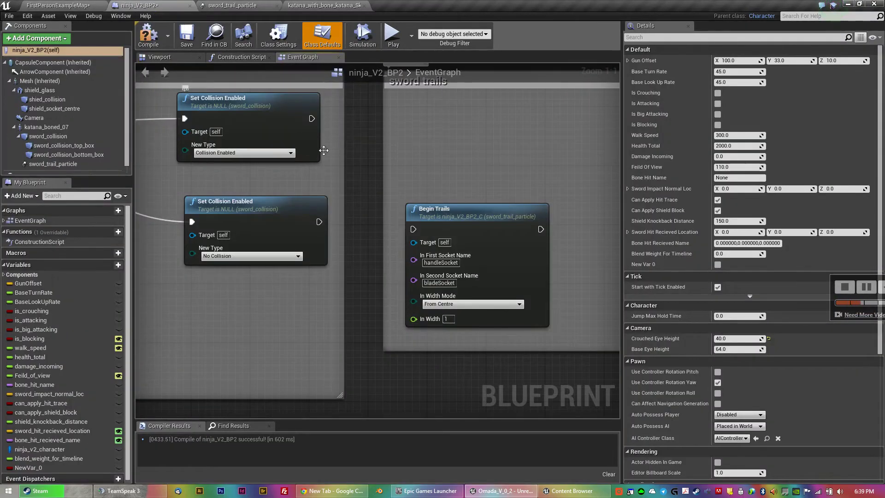
pyautogui.moveTo(319, 222); pyautogui.dragTo(413, 229)
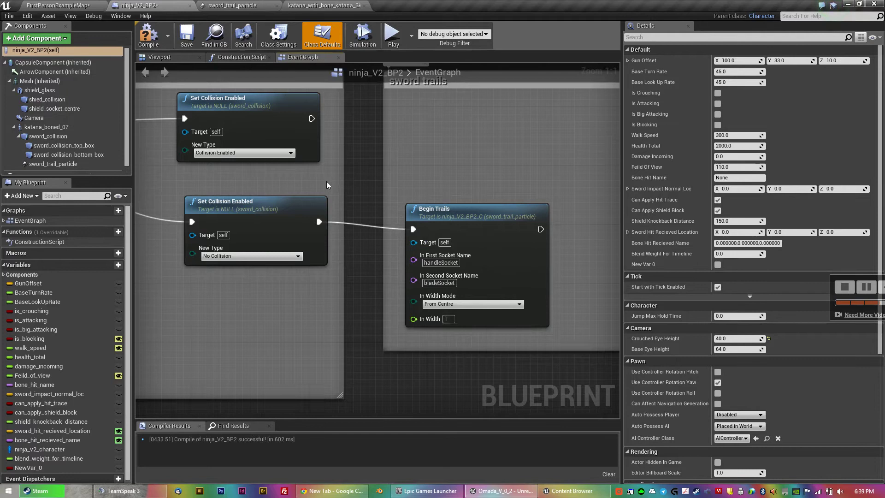
# Examine the Event Tick chain through the Anim_BP_Ninja_v2_BP cast and the Attack 1 Damage Set branch to the Set Collision Enabled nodes.
pyautogui.moveTo(326, 185); pyautogui.dragTo(411, 231, button='right')
pyautogui.scroll(-2, 411, 230)
pyautogui.moveTo(279, 225); pyautogui.dragTo(524, 321, button='right')
pyautogui.moveTo(313, 248); pyautogui.dragTo(543, 333, button='right')
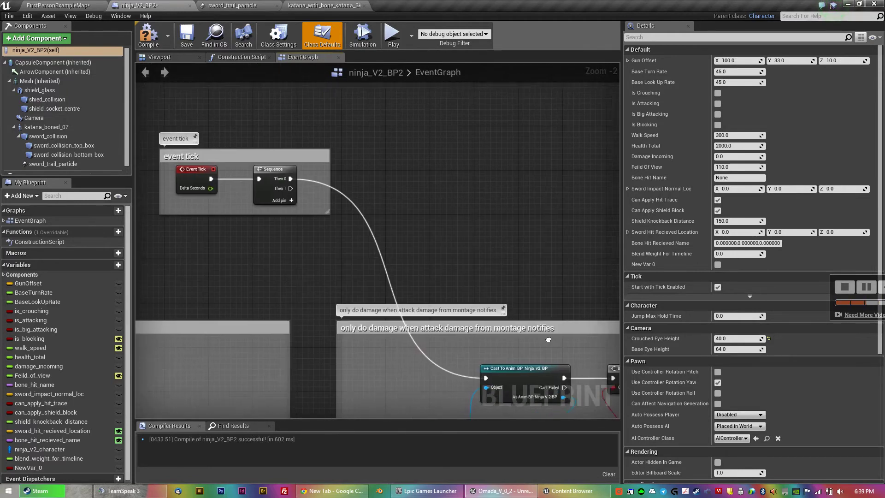
pyautogui.moveTo(457, 378); pyautogui.dragTo(310, 208, button='right')
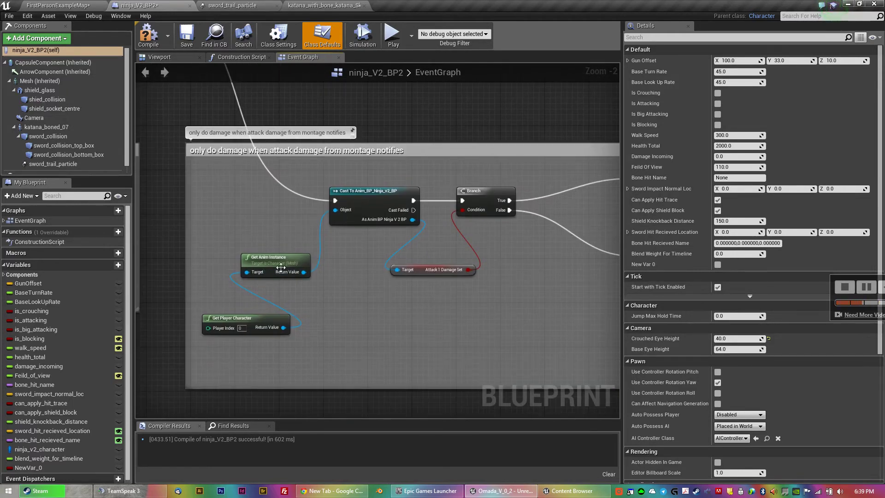
pyautogui.moveTo(369, 243); pyautogui.dragTo(296, 251, button='right')
pyautogui.scroll(2, 350, 301)
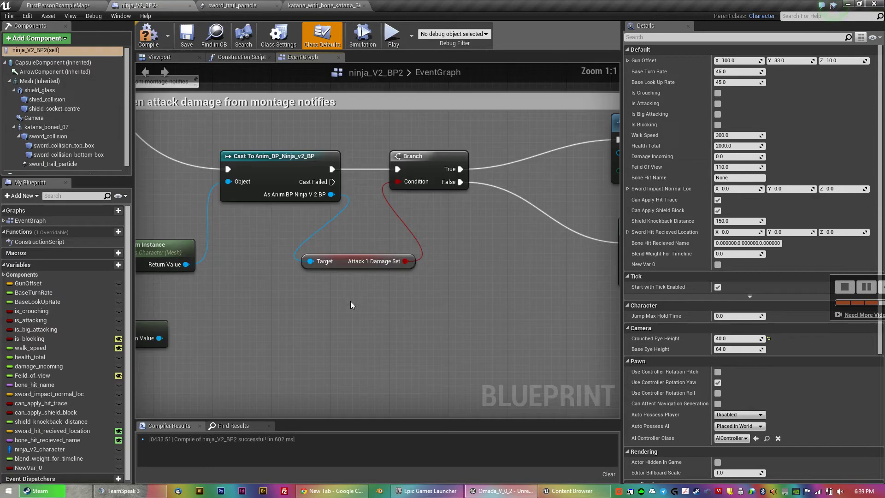
pyautogui.moveTo(301, 296); pyautogui.dragTo(384, 289, button='right')
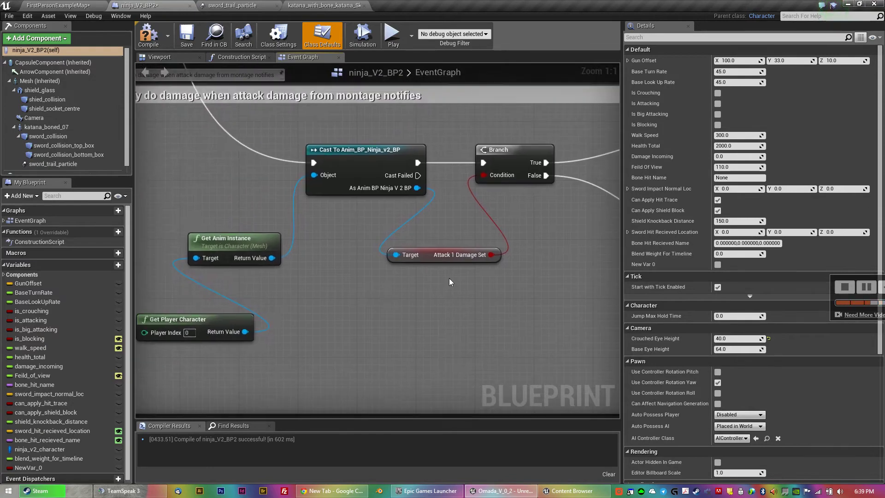
pyautogui.moveTo(342, 229); pyautogui.dragTo(384, 280, button='right')
pyautogui.moveTo(493, 276); pyautogui.dragTo(308, 243, button='right')
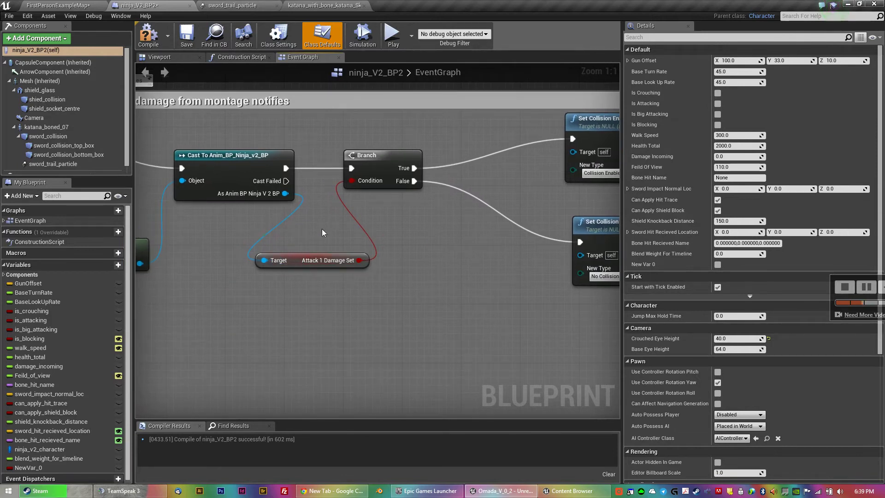
pyautogui.moveTo(402, 241); pyautogui.dragTo(155, 265, button='right')
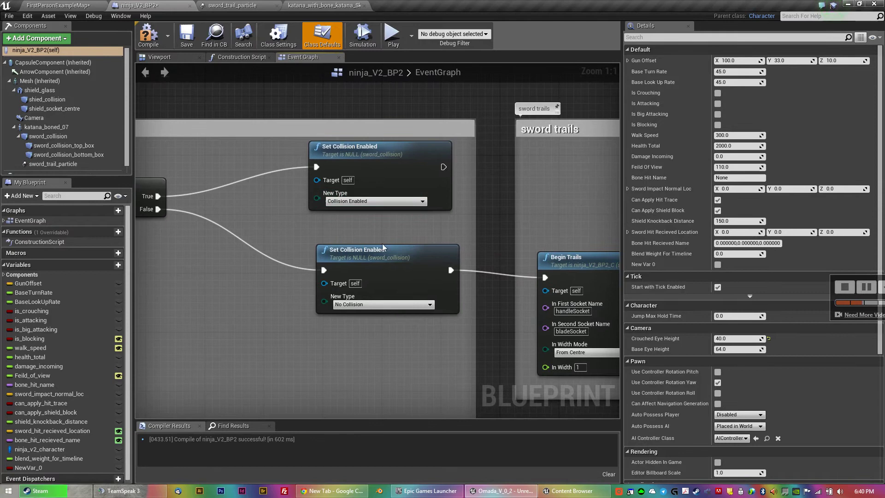
# Review the collision nodes' link to Begin Trails and compile the ninja_V2_BP2 blueprint.
pyautogui.click(389, 178)
pyautogui.moveTo(441, 230); pyautogui.dragTo(419, 222, button='right')
pyautogui.scroll(-2, 419, 222)
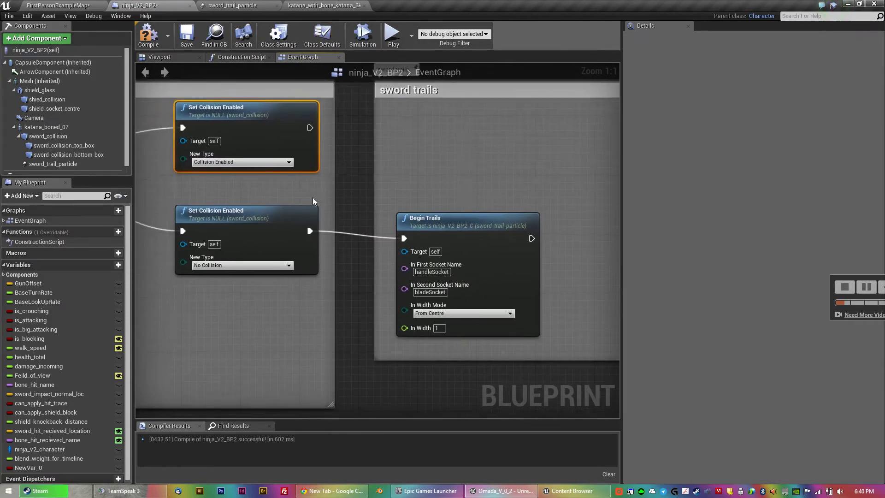
pyautogui.scroll(2, 408, 226)
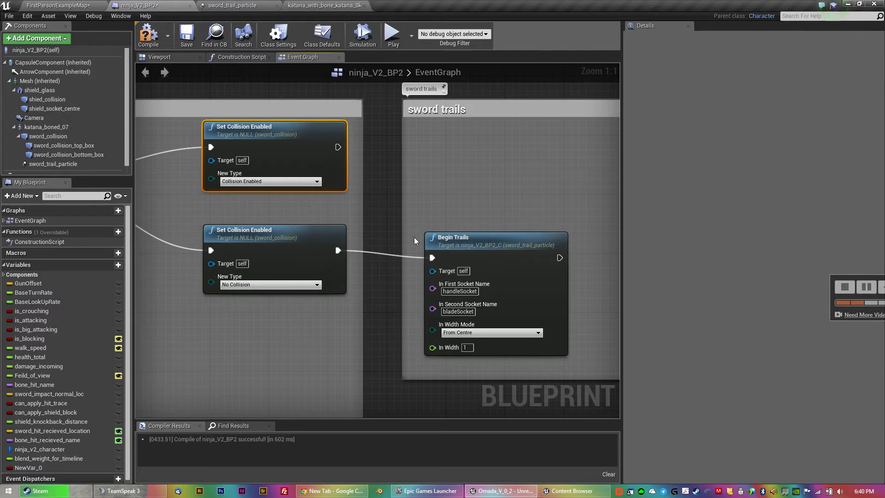
pyautogui.click(147, 36)
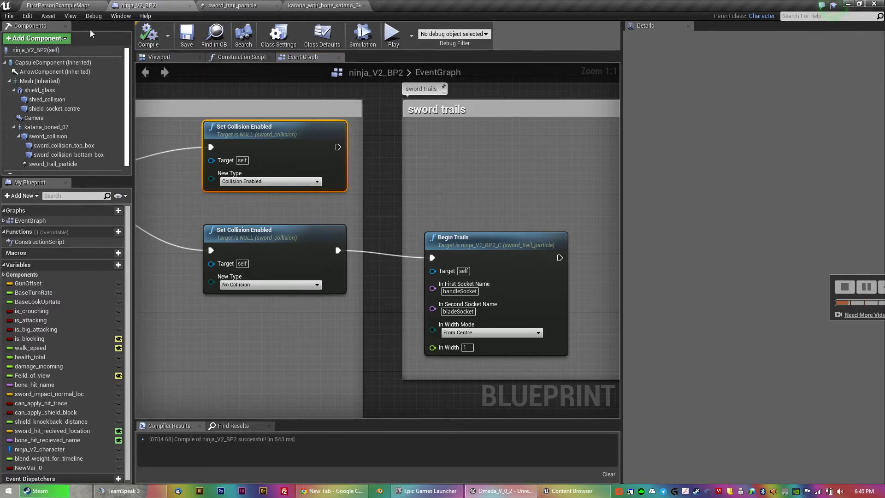
# Play-test FirstPersonExampleMap, swinging the sword at the AI ninja to check the sword trail, and end the session.
pyautogui.click(79, 5)
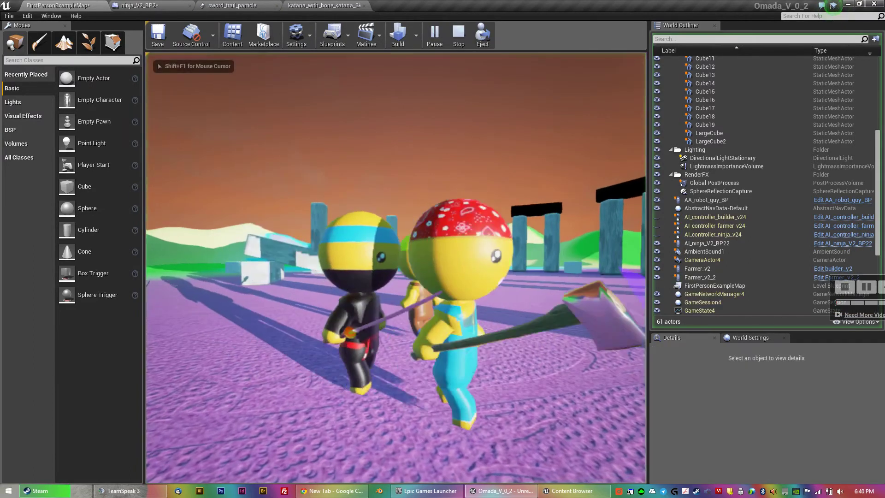
pyautogui.press('w')
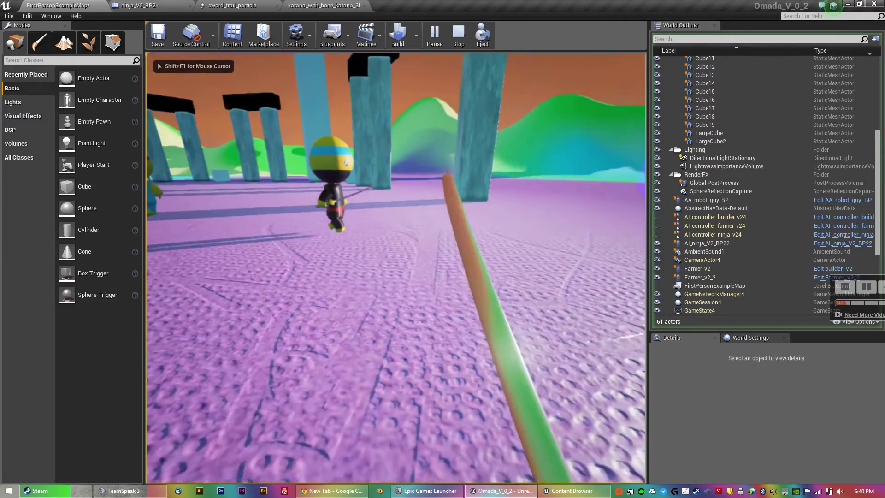
pyautogui.press('w')
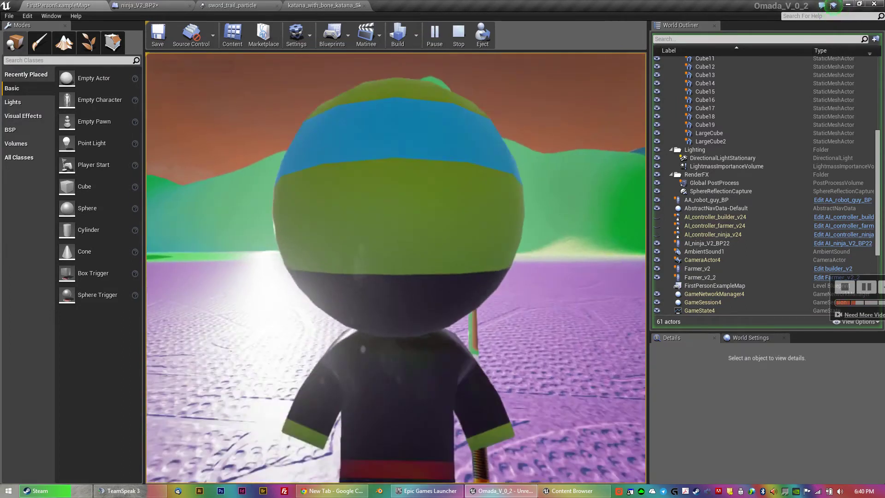
pyautogui.press('w')
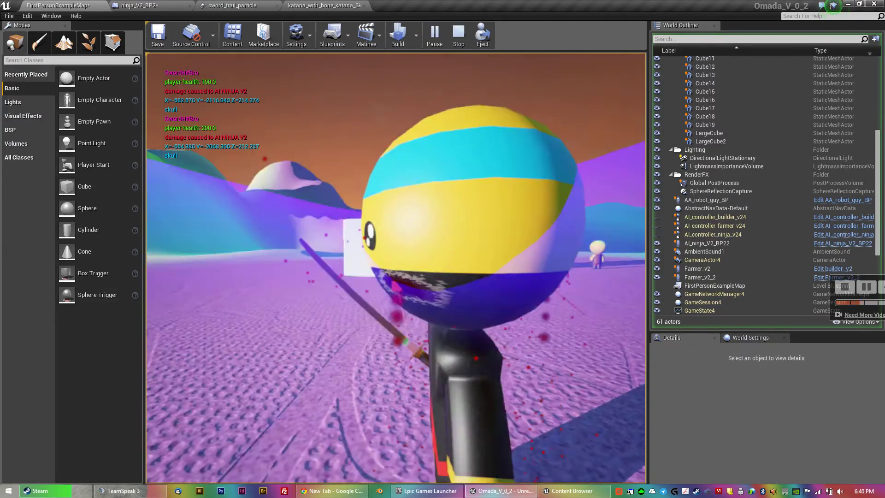
pyautogui.press('s')
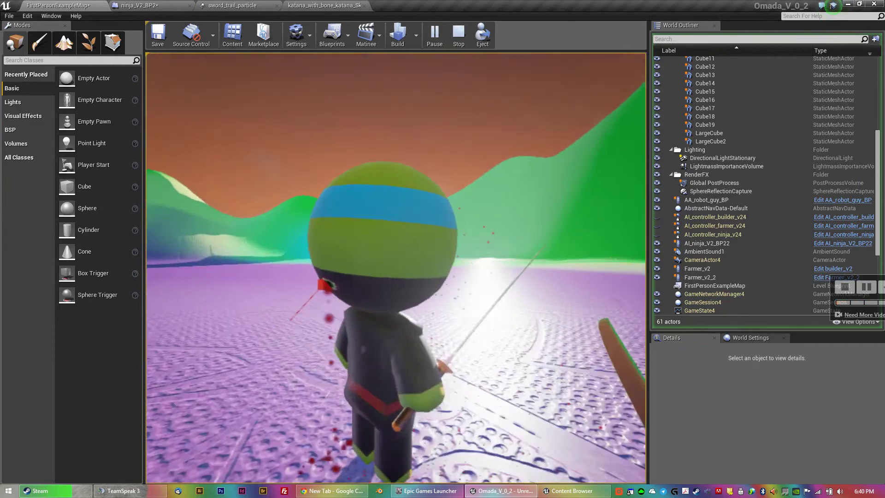
pyautogui.press('w')
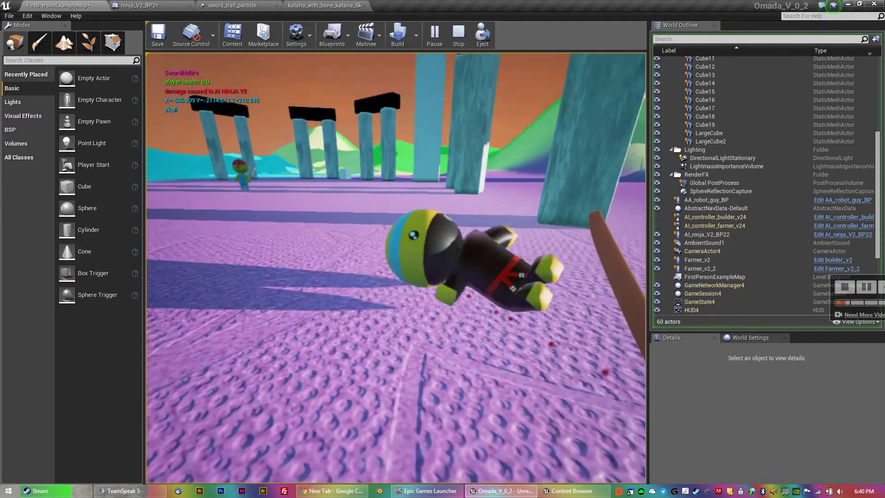
pyautogui.press('w')
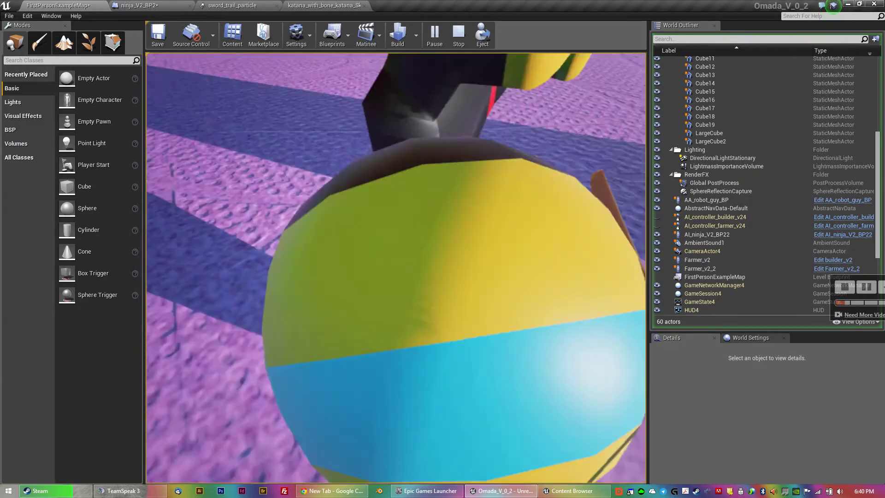
pyautogui.press('Escape')
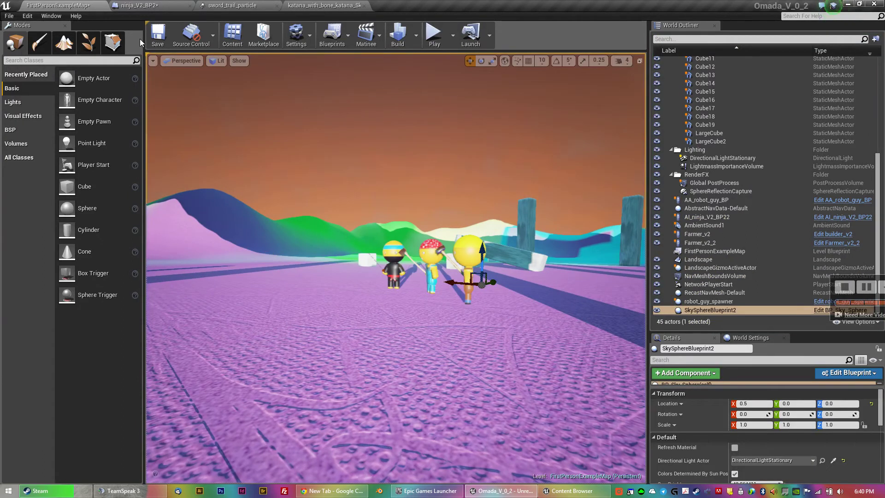
# In sword_trail_particle, expand the Color Over Life module's constant curve points 0 and 1 to examine their colours.
pyautogui.click(232, 6)
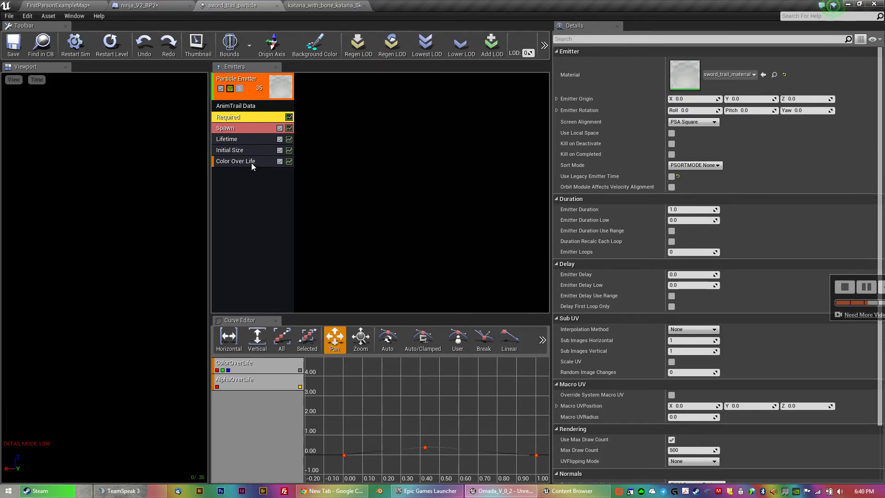
pyautogui.click(233, 160)
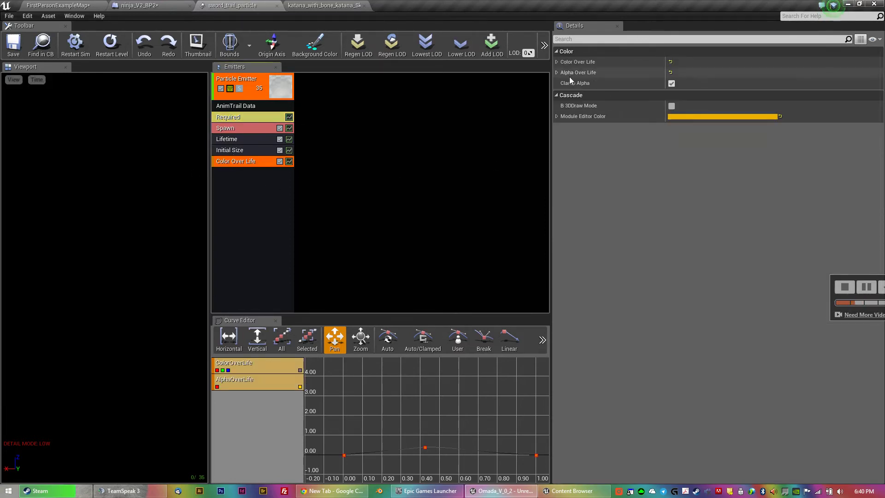
pyautogui.click(557, 62)
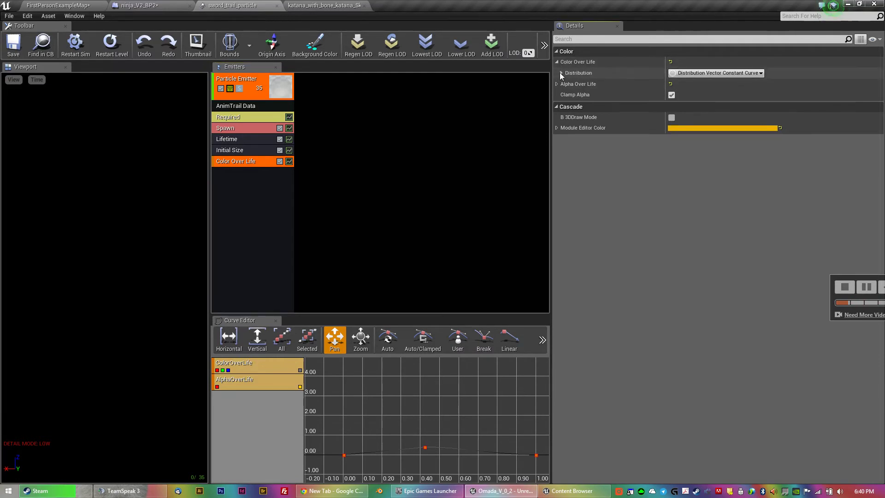
pyautogui.click(561, 73)
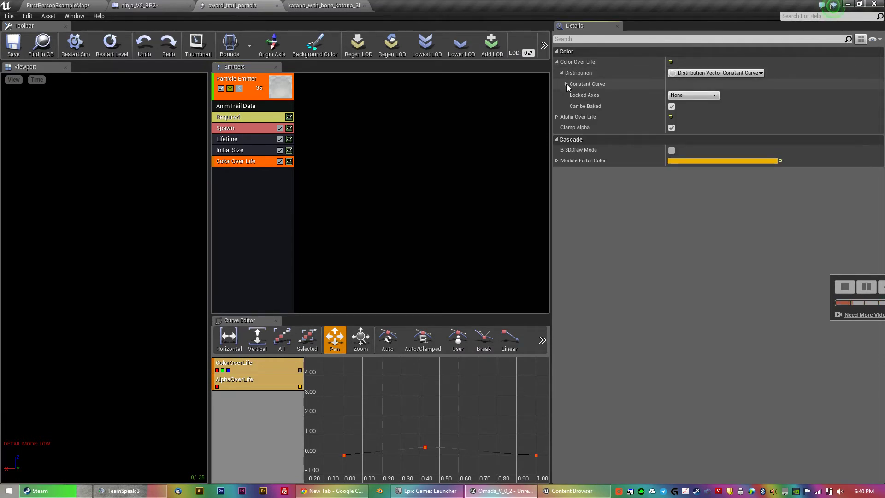
pyautogui.click(566, 84)
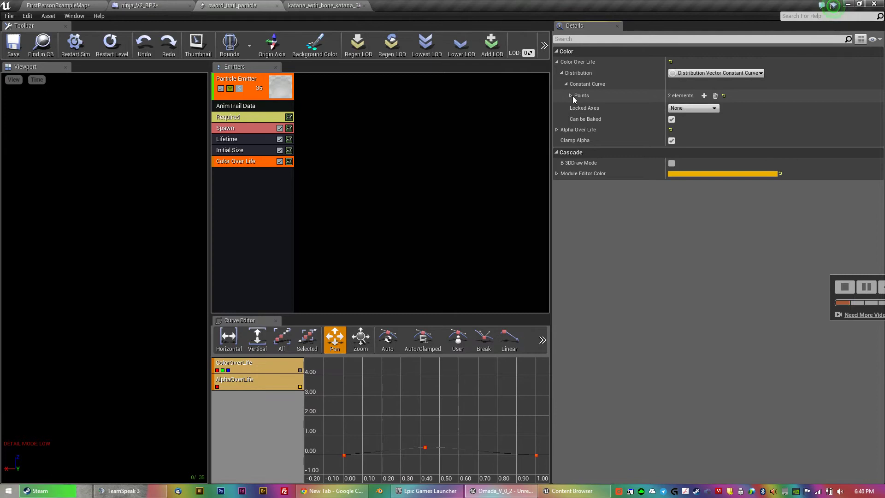
pyautogui.click(571, 96)
pyautogui.click(575, 107)
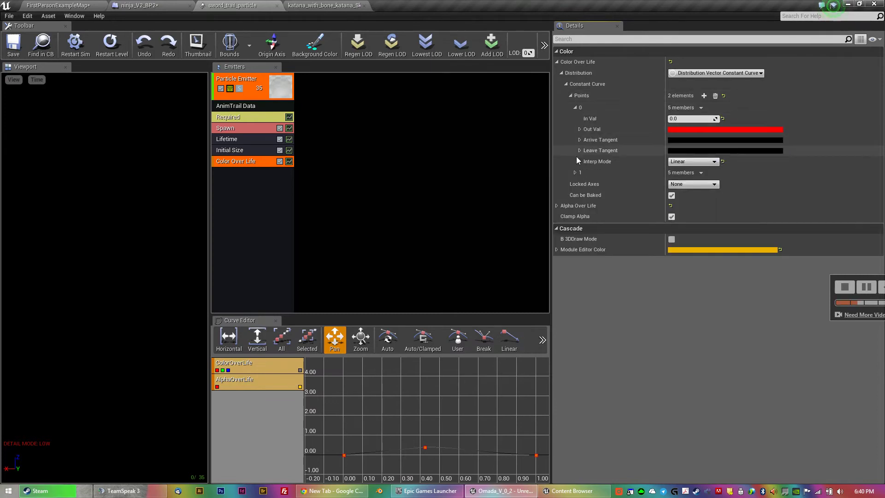
pyautogui.click(575, 173)
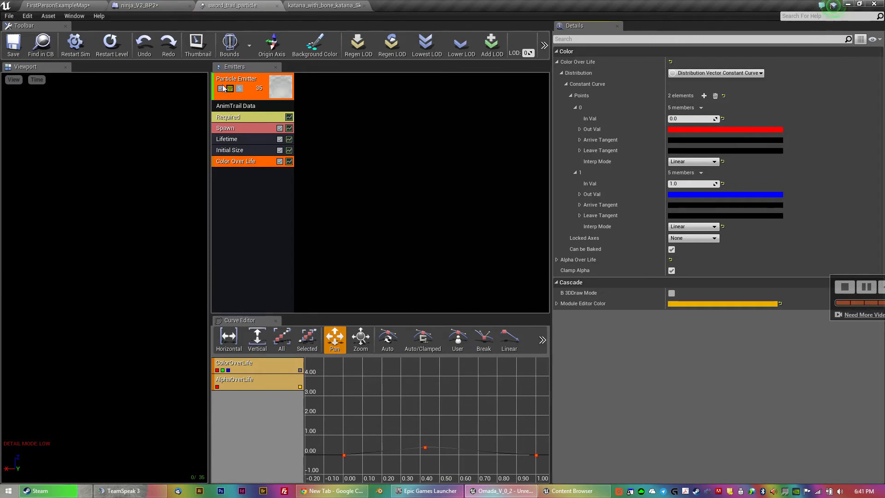
# In the katana skeleton, inspect the placement of handleSocket and bladeSocket along the sword.
pyautogui.click(138, 6)
pyautogui.click(314, 6)
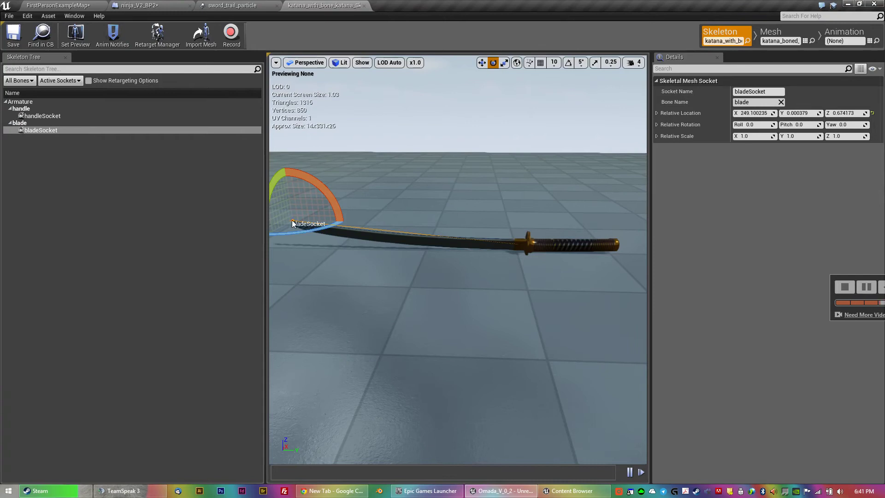
pyautogui.press('w')
pyautogui.moveTo(457, 259); pyautogui.dragTo(433, 225, button='right')
pyautogui.press('s')
pyautogui.moveTo(455, 254); pyautogui.dragTo(471, 265, button='right')
pyautogui.click(46, 116)
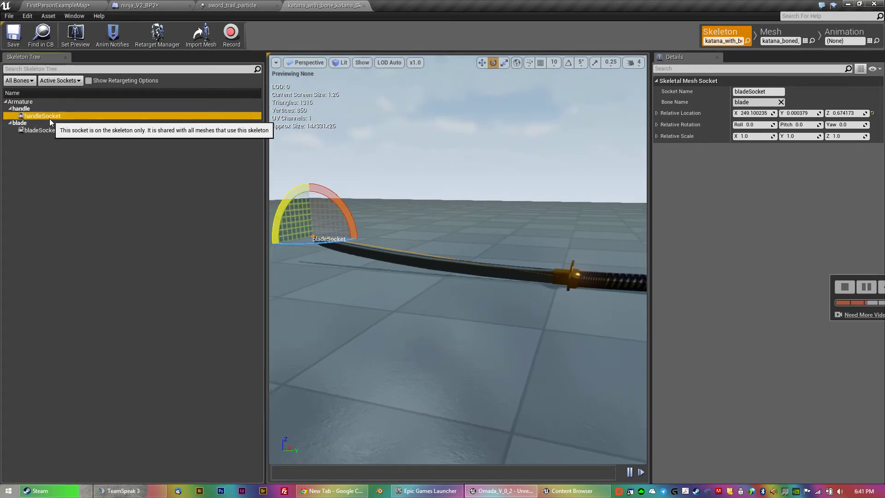
pyautogui.press('f')
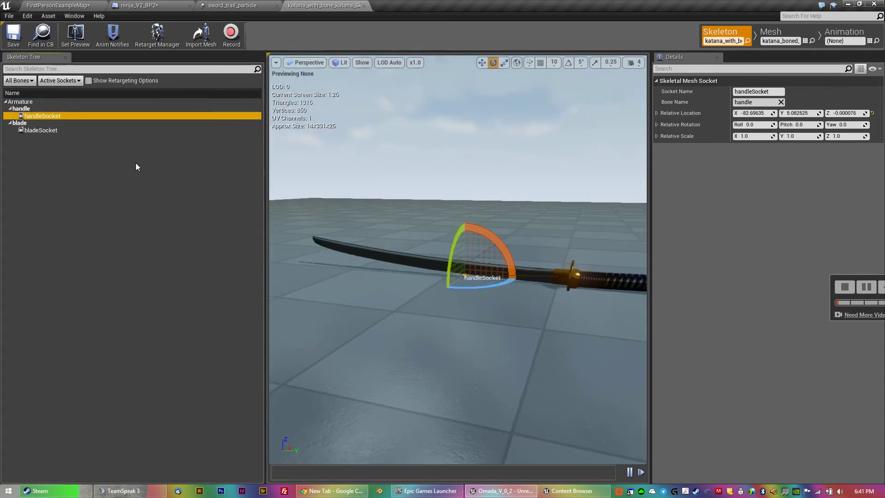
pyautogui.click(41, 130)
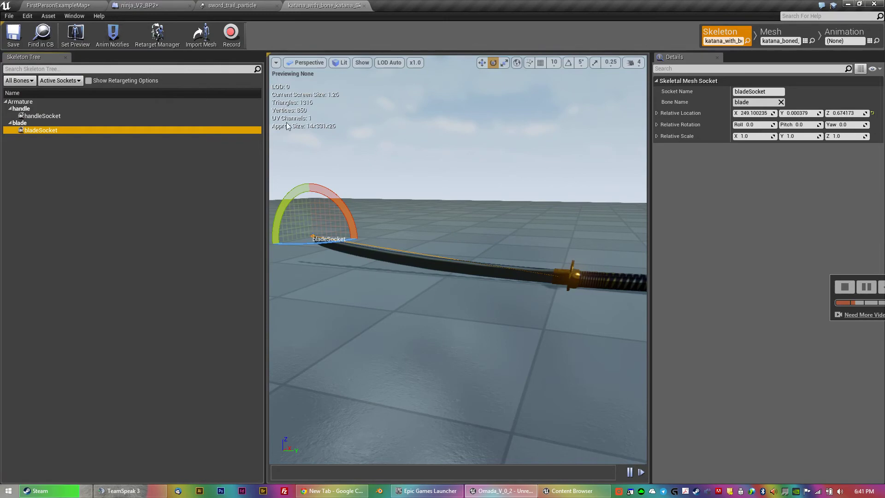
# Return to the ninja_V2_BP2 event graph and examine the Begin Trails node's socket names, width mode and width.
pyautogui.click(234, 7)
pyautogui.click(147, 5)
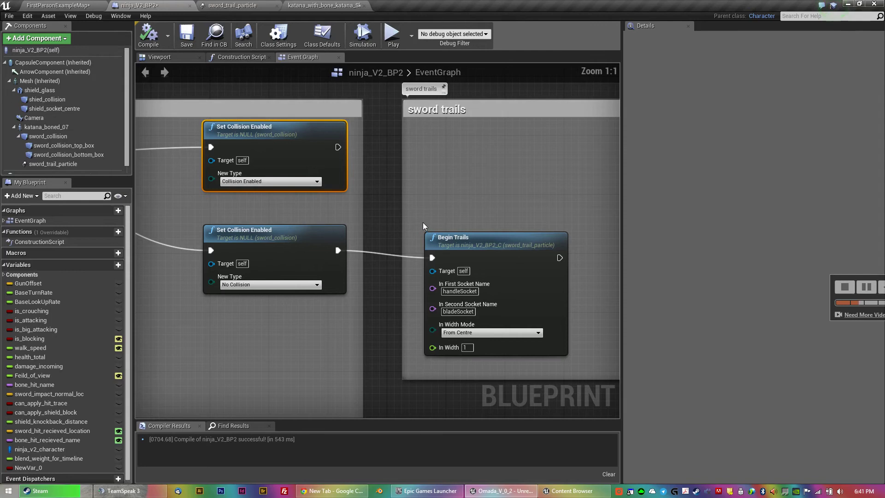
pyautogui.moveTo(423, 226); pyautogui.dragTo(321, 167, button='right')
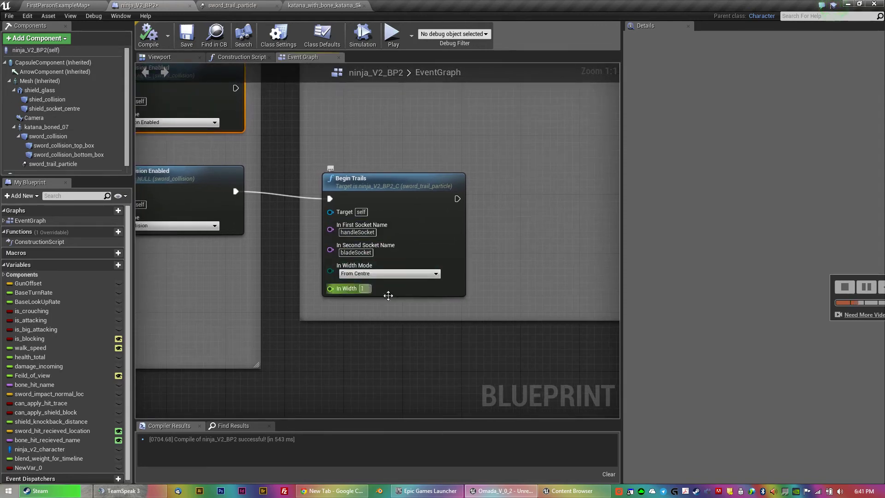
pyautogui.moveTo(278, 248); pyautogui.dragTo(332, 241, button='right')
pyautogui.scroll(-2, 333, 240)
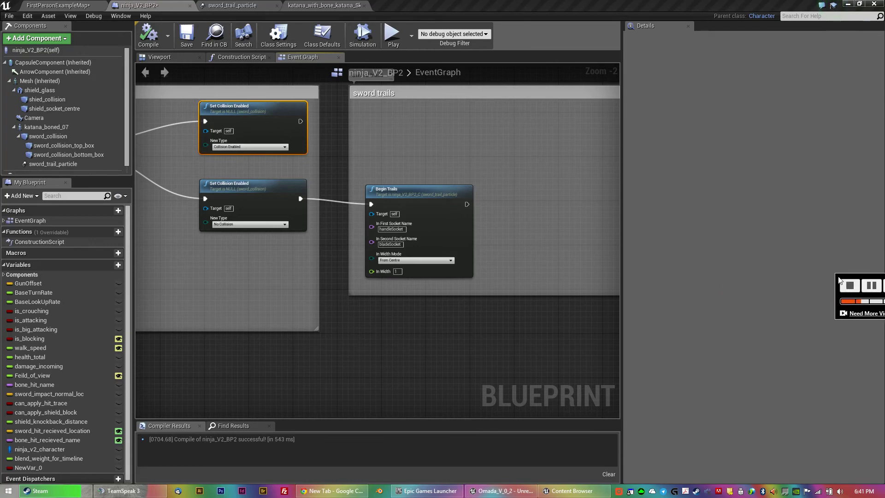
# Revisit the sword_trail_particle emitter and the katana skeleton, and return to FirstPersonExampleMap.
pyautogui.click(235, 6)
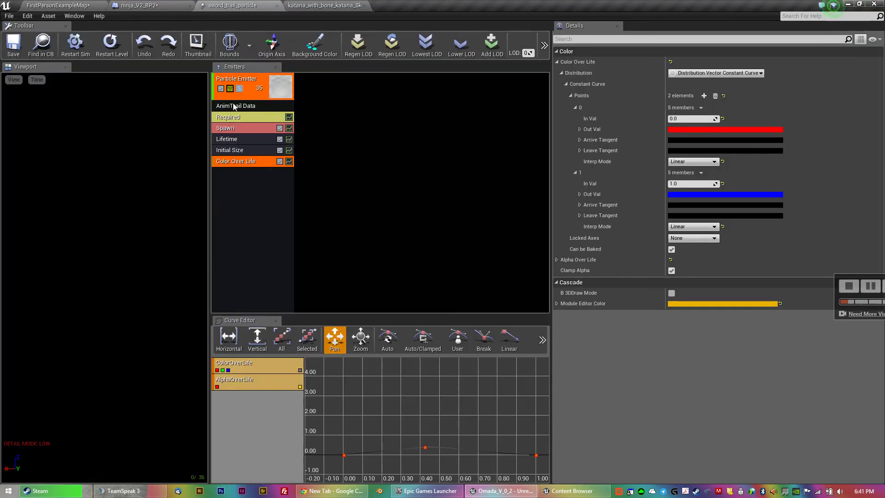
pyautogui.click(323, 5)
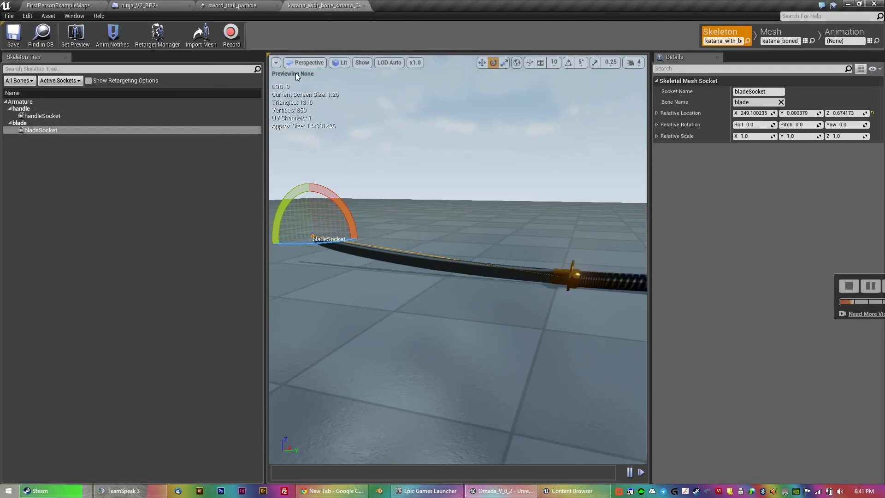
pyautogui.click(69, 6)
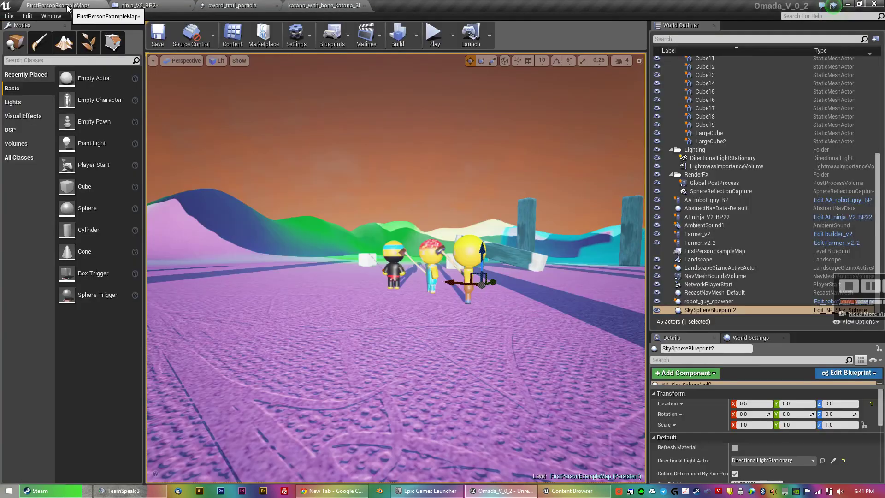
# Switch to Chrome, view Unreal Engine's "1 - Particle Terminology" video on YouTube, and close its page.
pyautogui.click(322, 491)
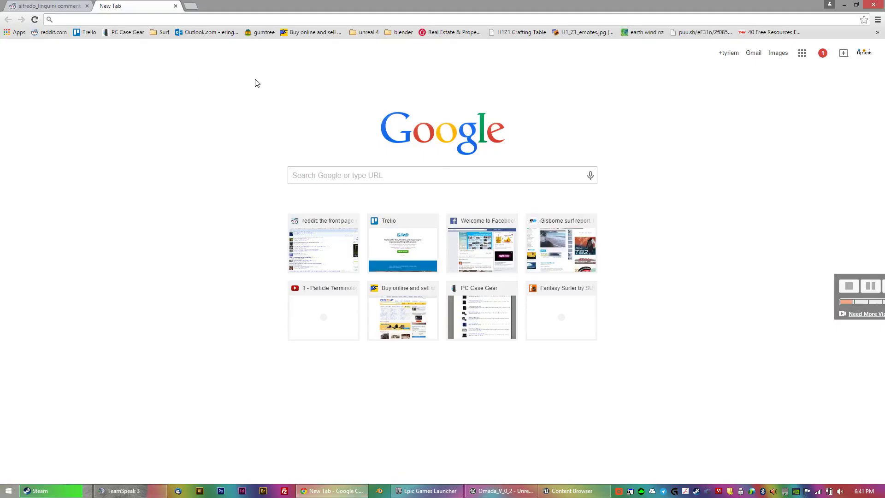
pyautogui.click(364, 36)
pyautogui.click(395, 393)
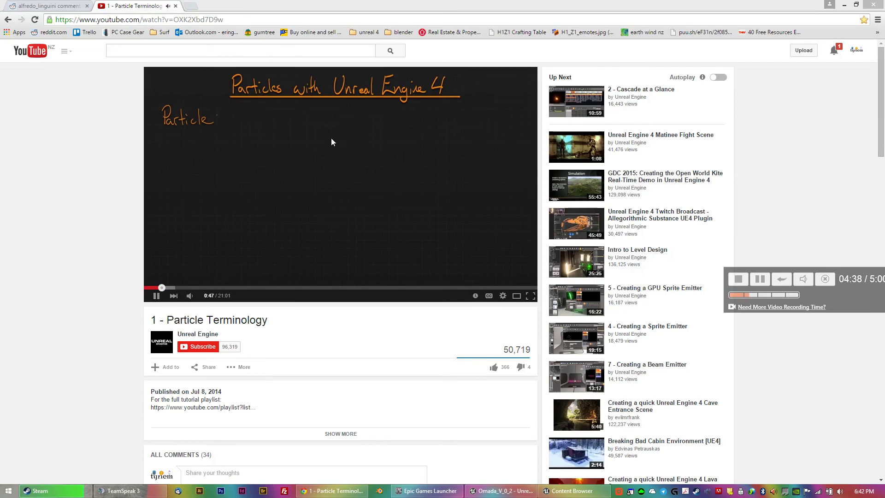
pyautogui.click(175, 6)
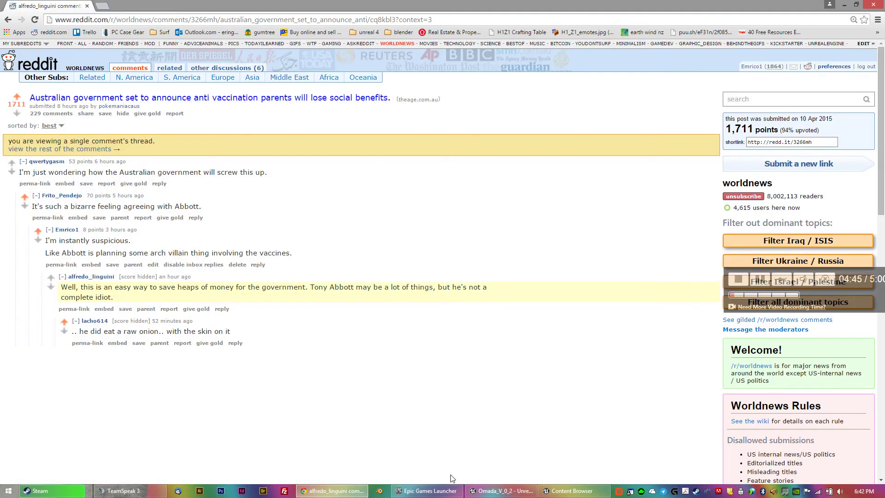
# Switch back to the Unreal Editor and view the ninja, farmer and builder characters in the level from nearby.
pyautogui.click(501, 490)
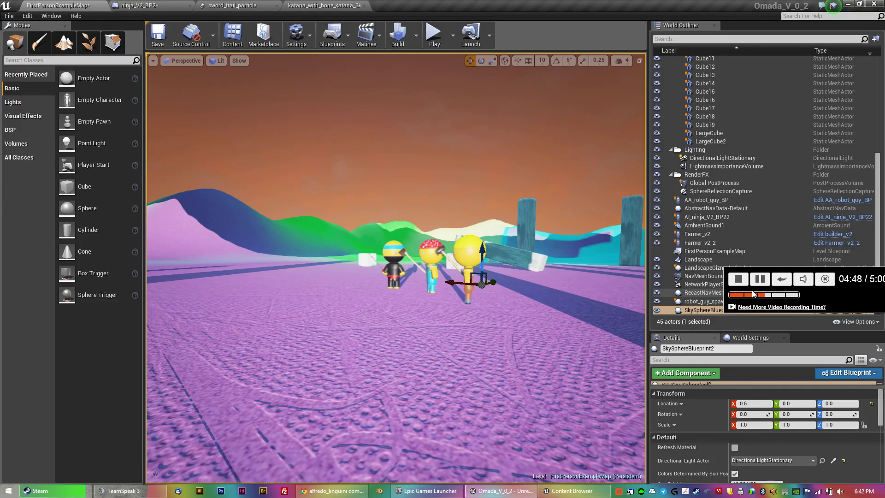
pyautogui.press('w')
pyautogui.press('w')
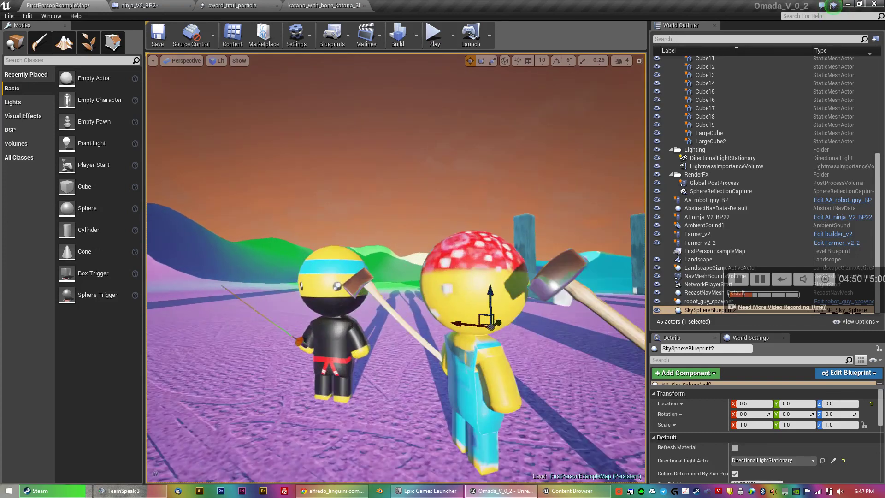
pyautogui.press('a')
pyautogui.press('s')
pyautogui.press('d')
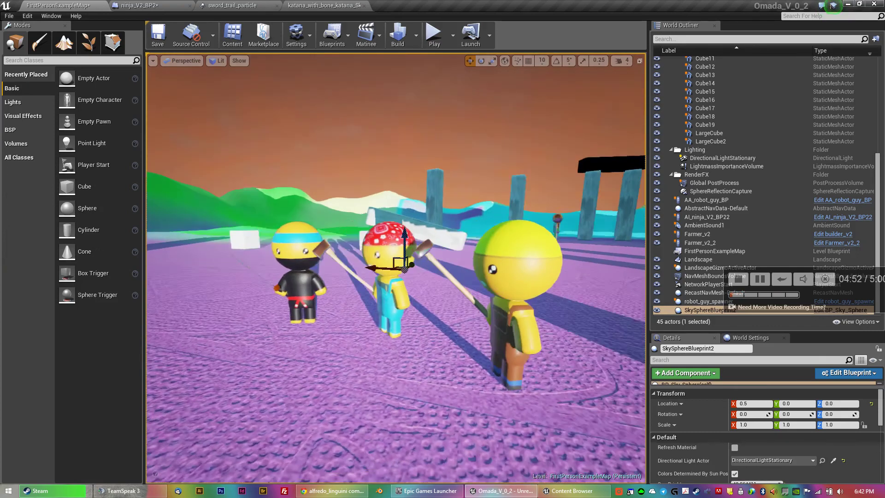